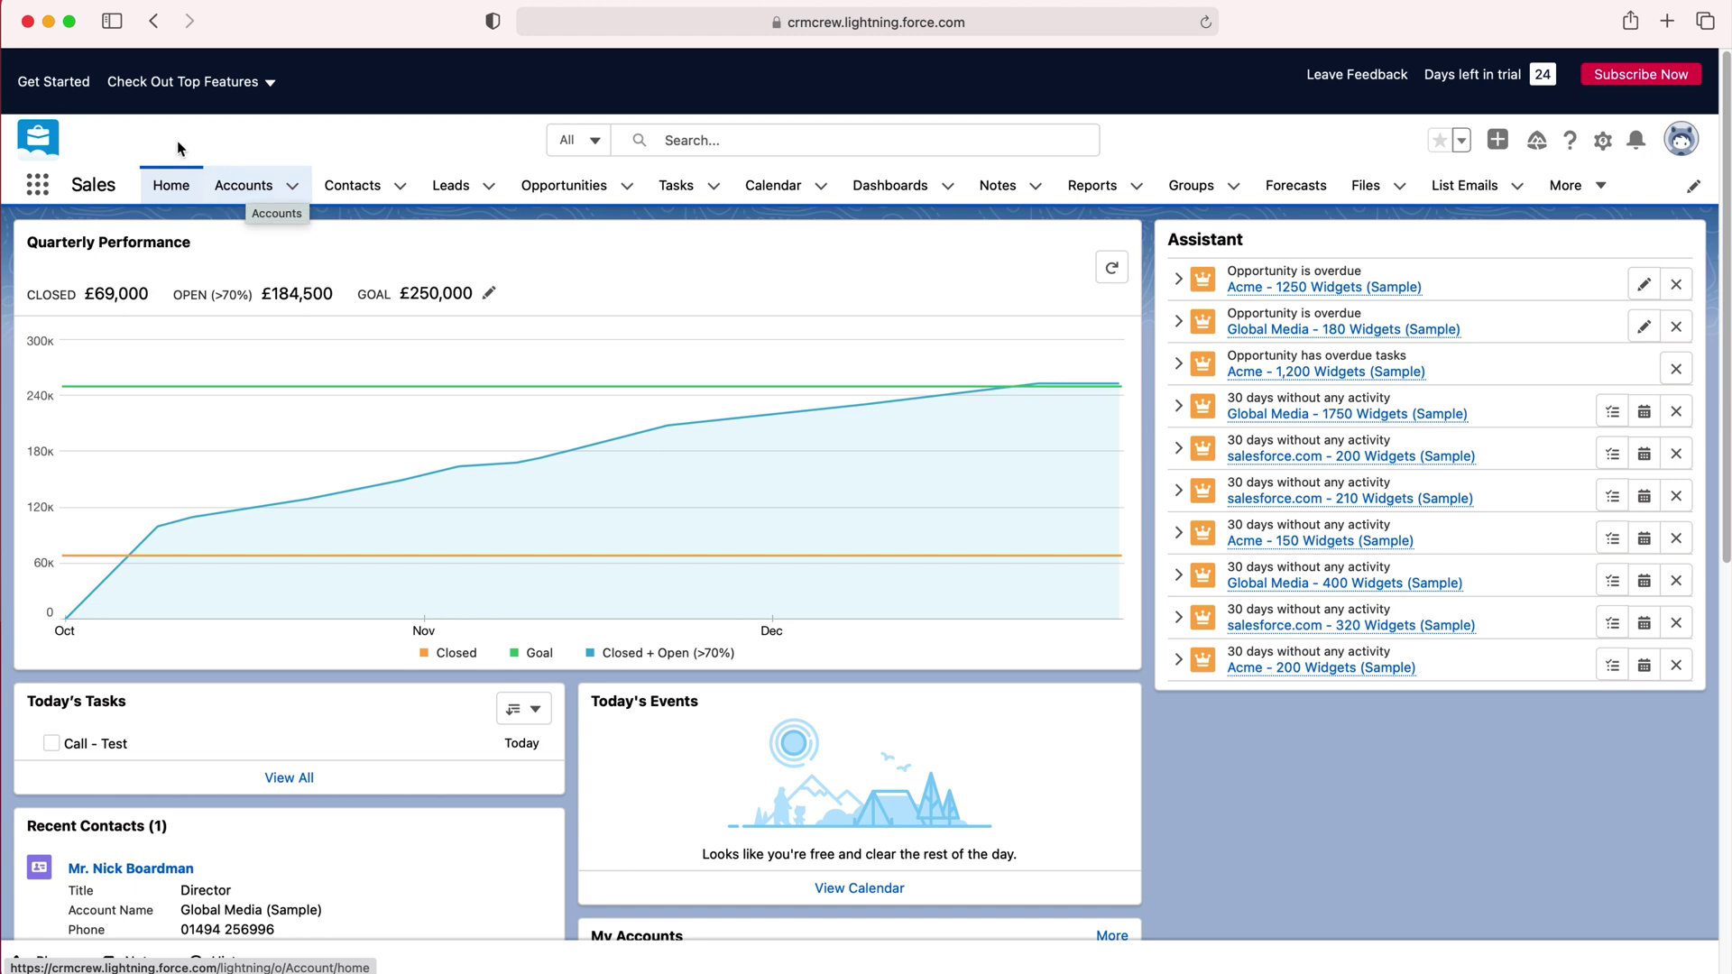
Go to Accounts and open the list-view chooser beside 'Recently Viewed'.
left_click(249, 195)
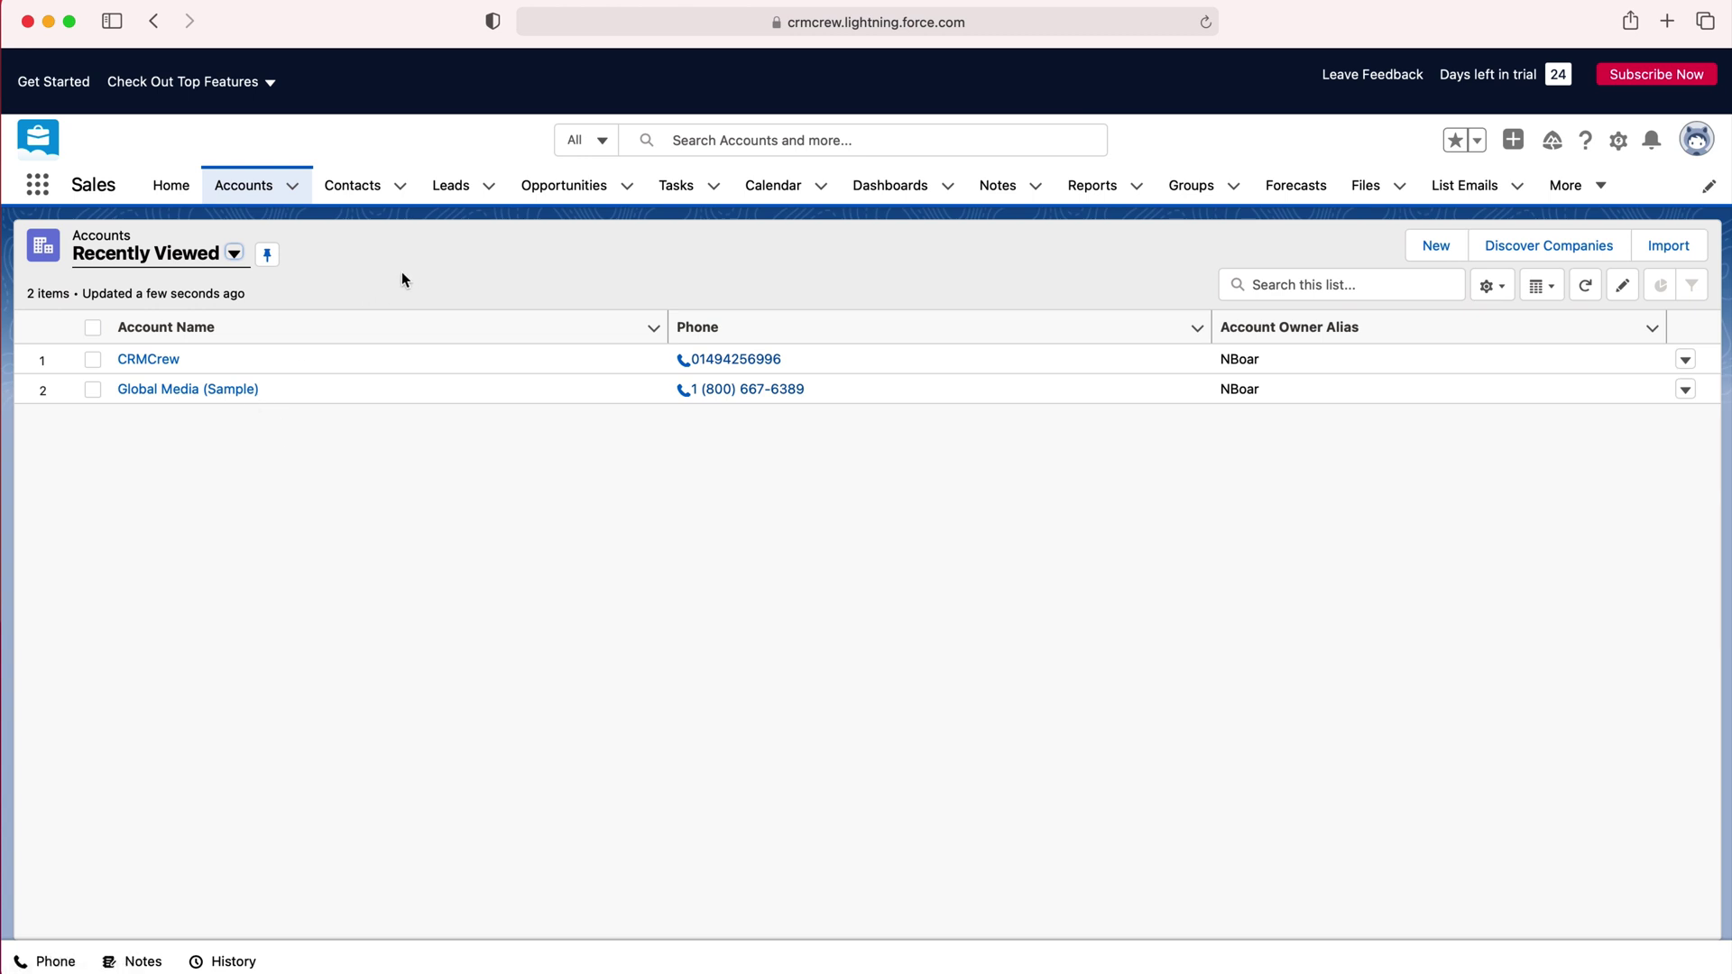
left_click(234, 258)
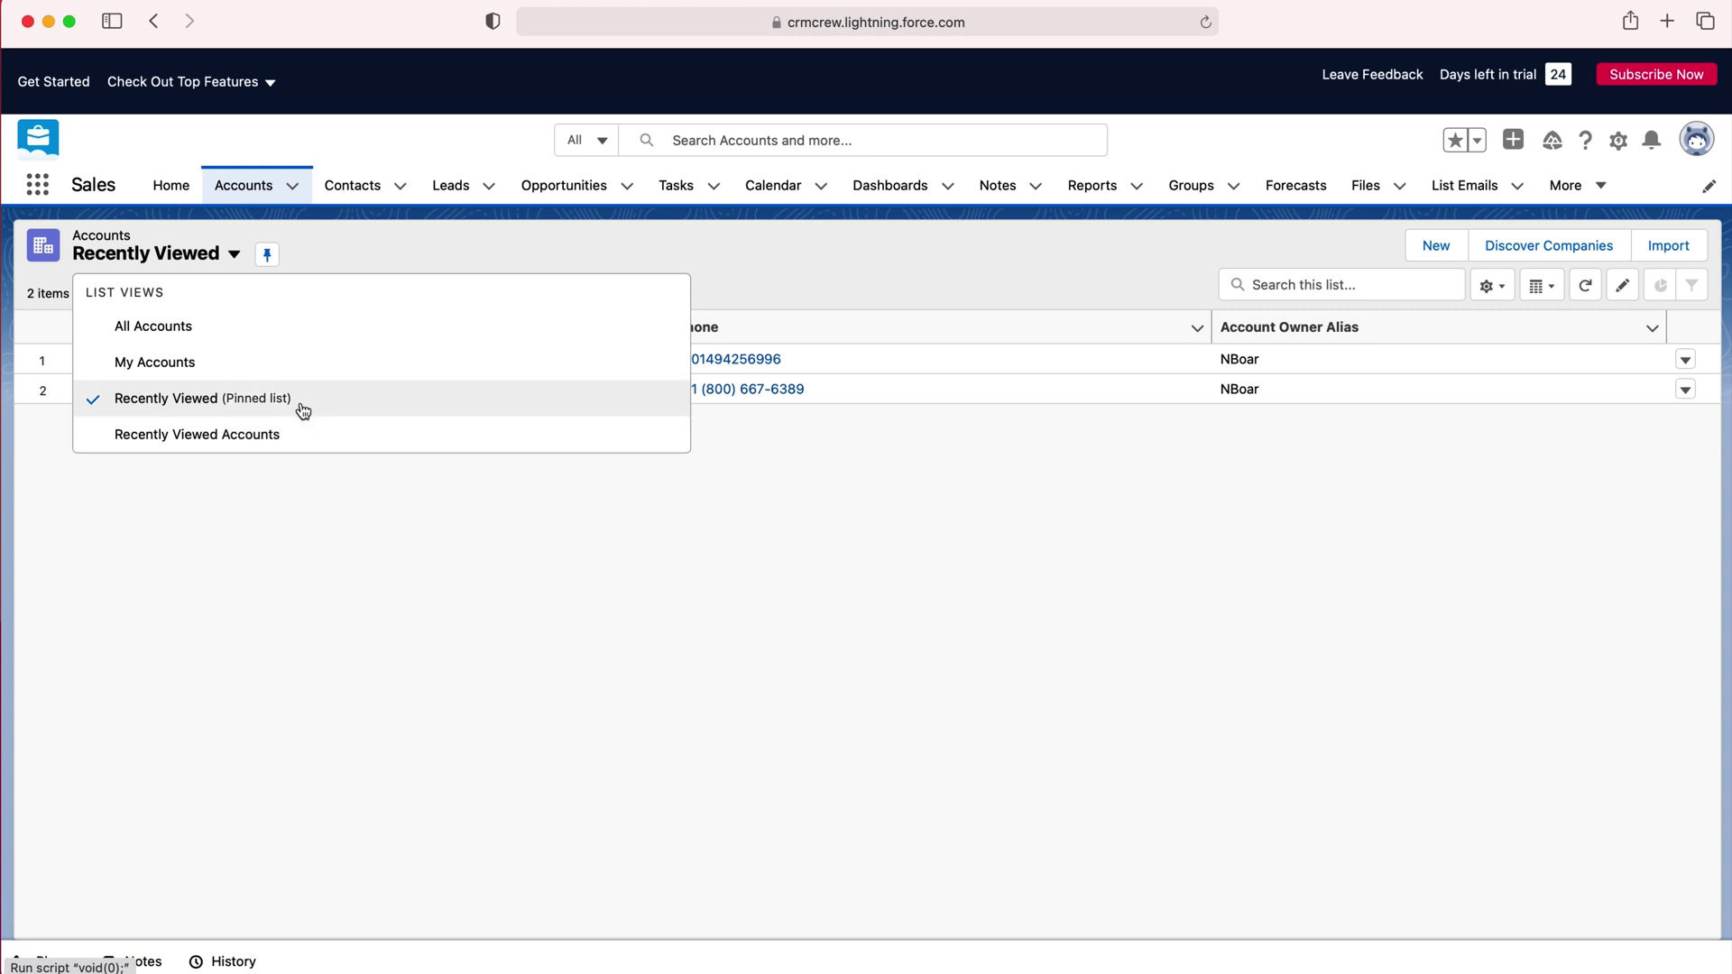
Switch to the All Accounts view showing four accounts and pin it.
left_click(234, 333)
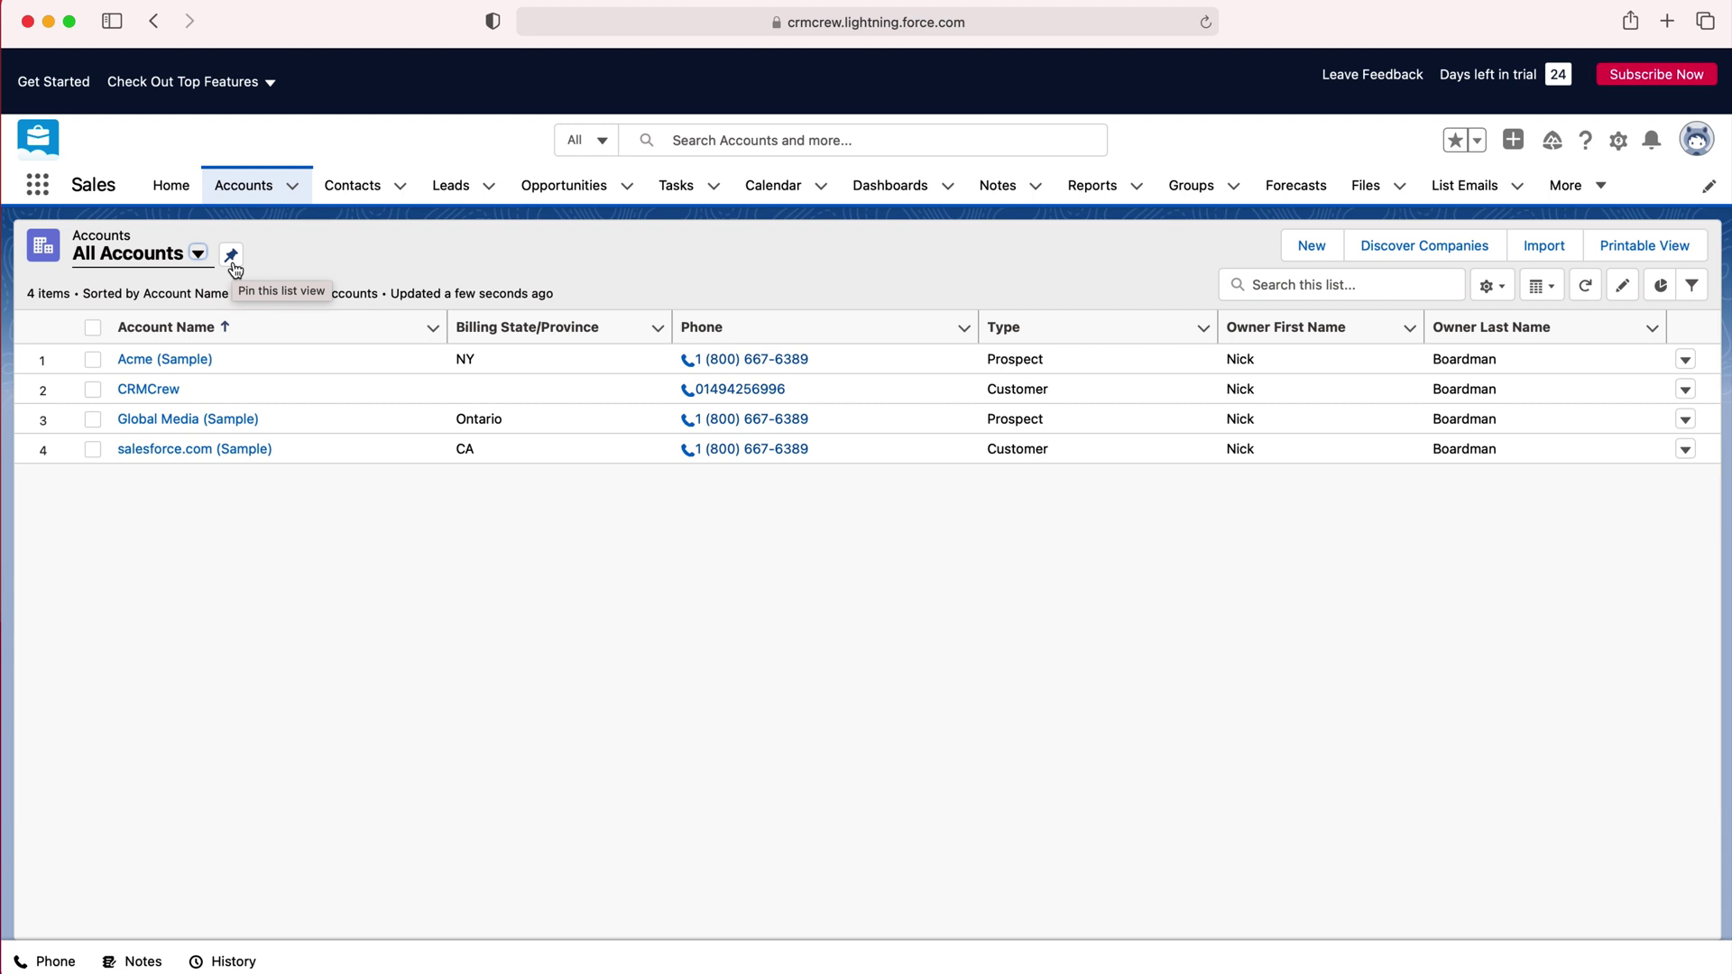
left_click(233, 265)
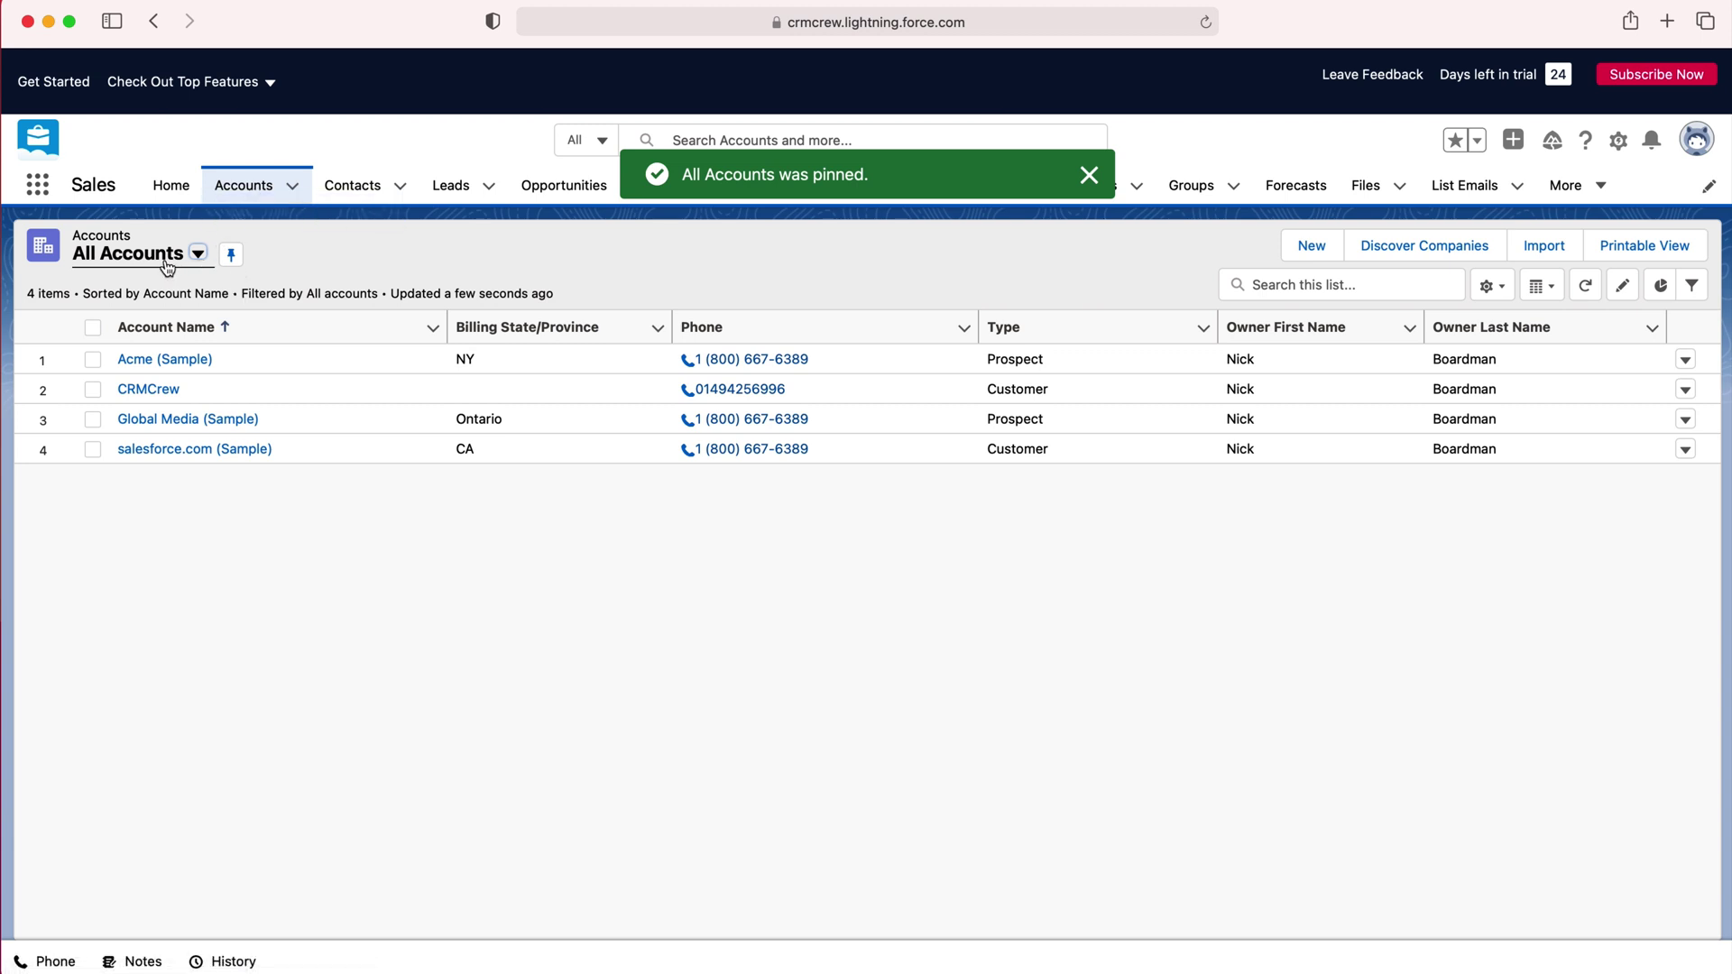
On Contacts, choose the All Contacts view with eight contacts and pin it.
left_click(355, 189)
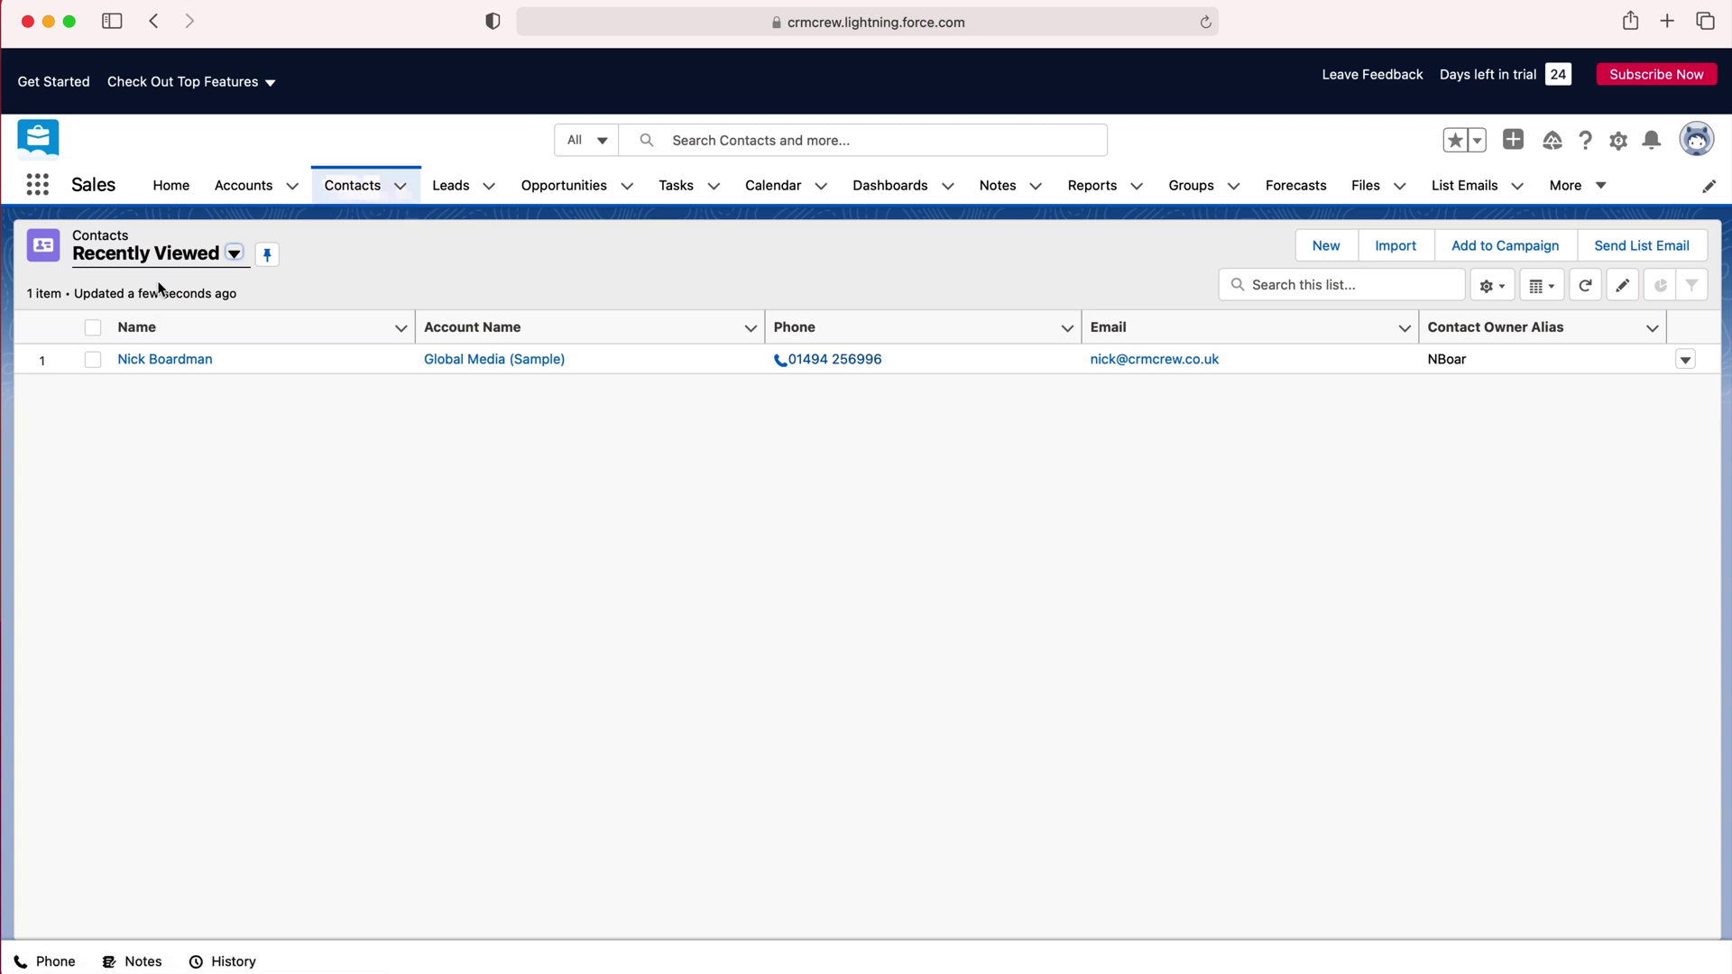
left_click(232, 256)
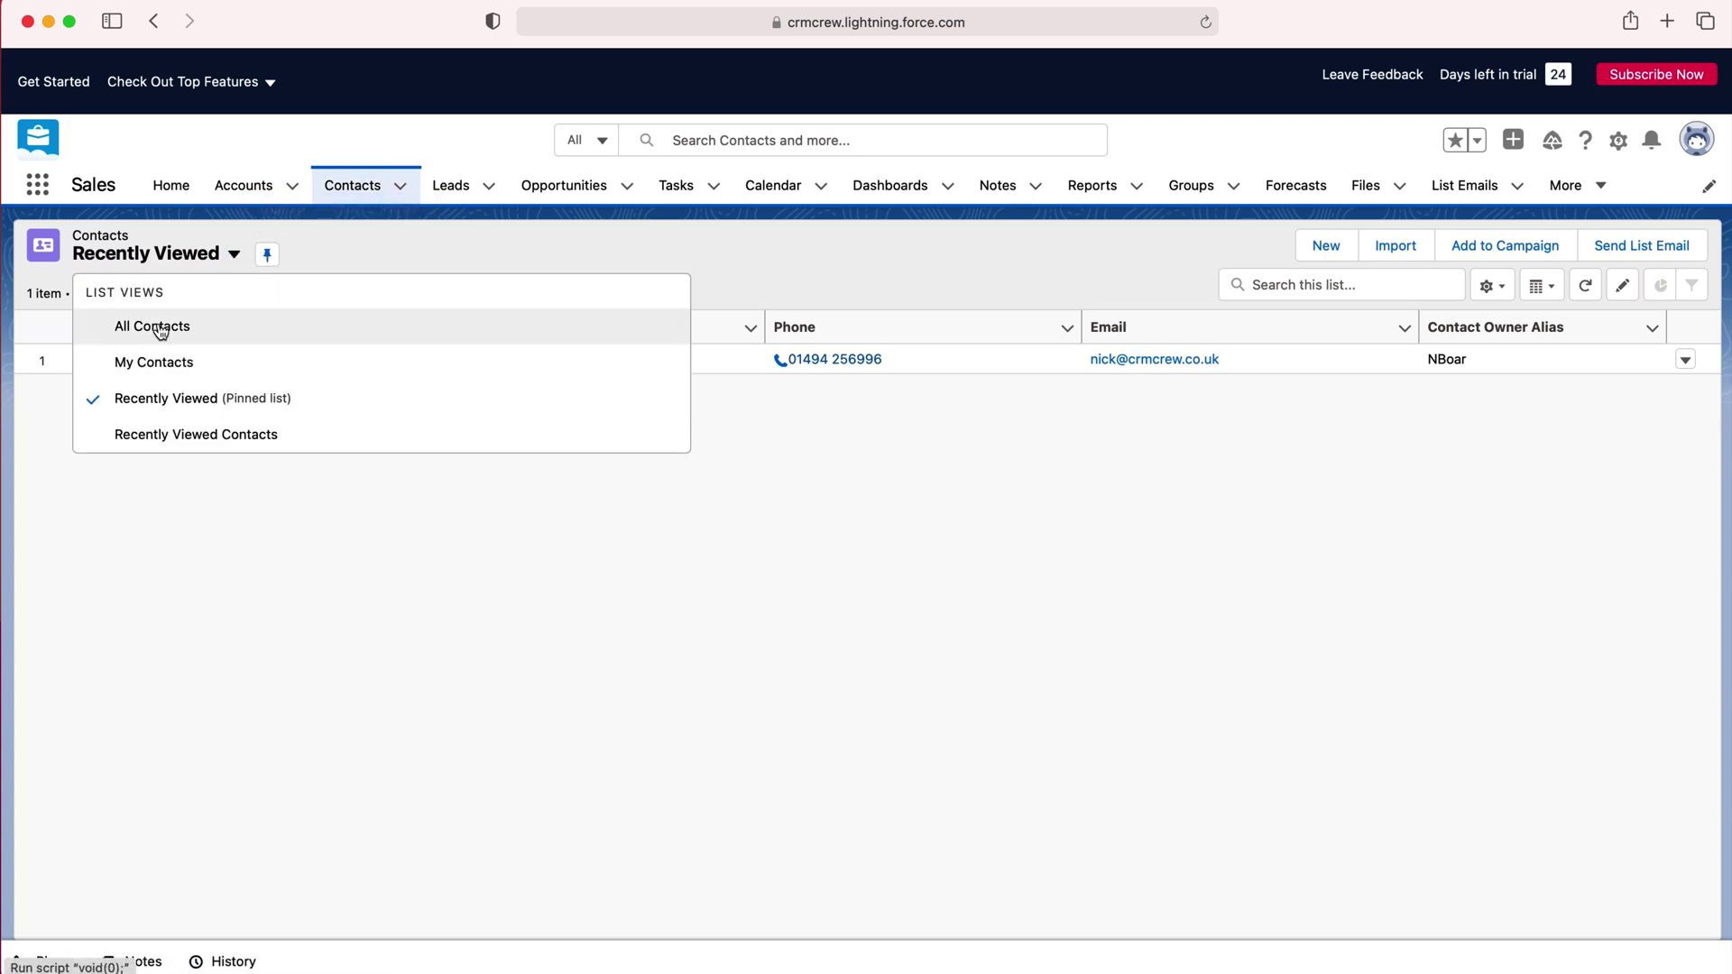
left_click(161, 329)
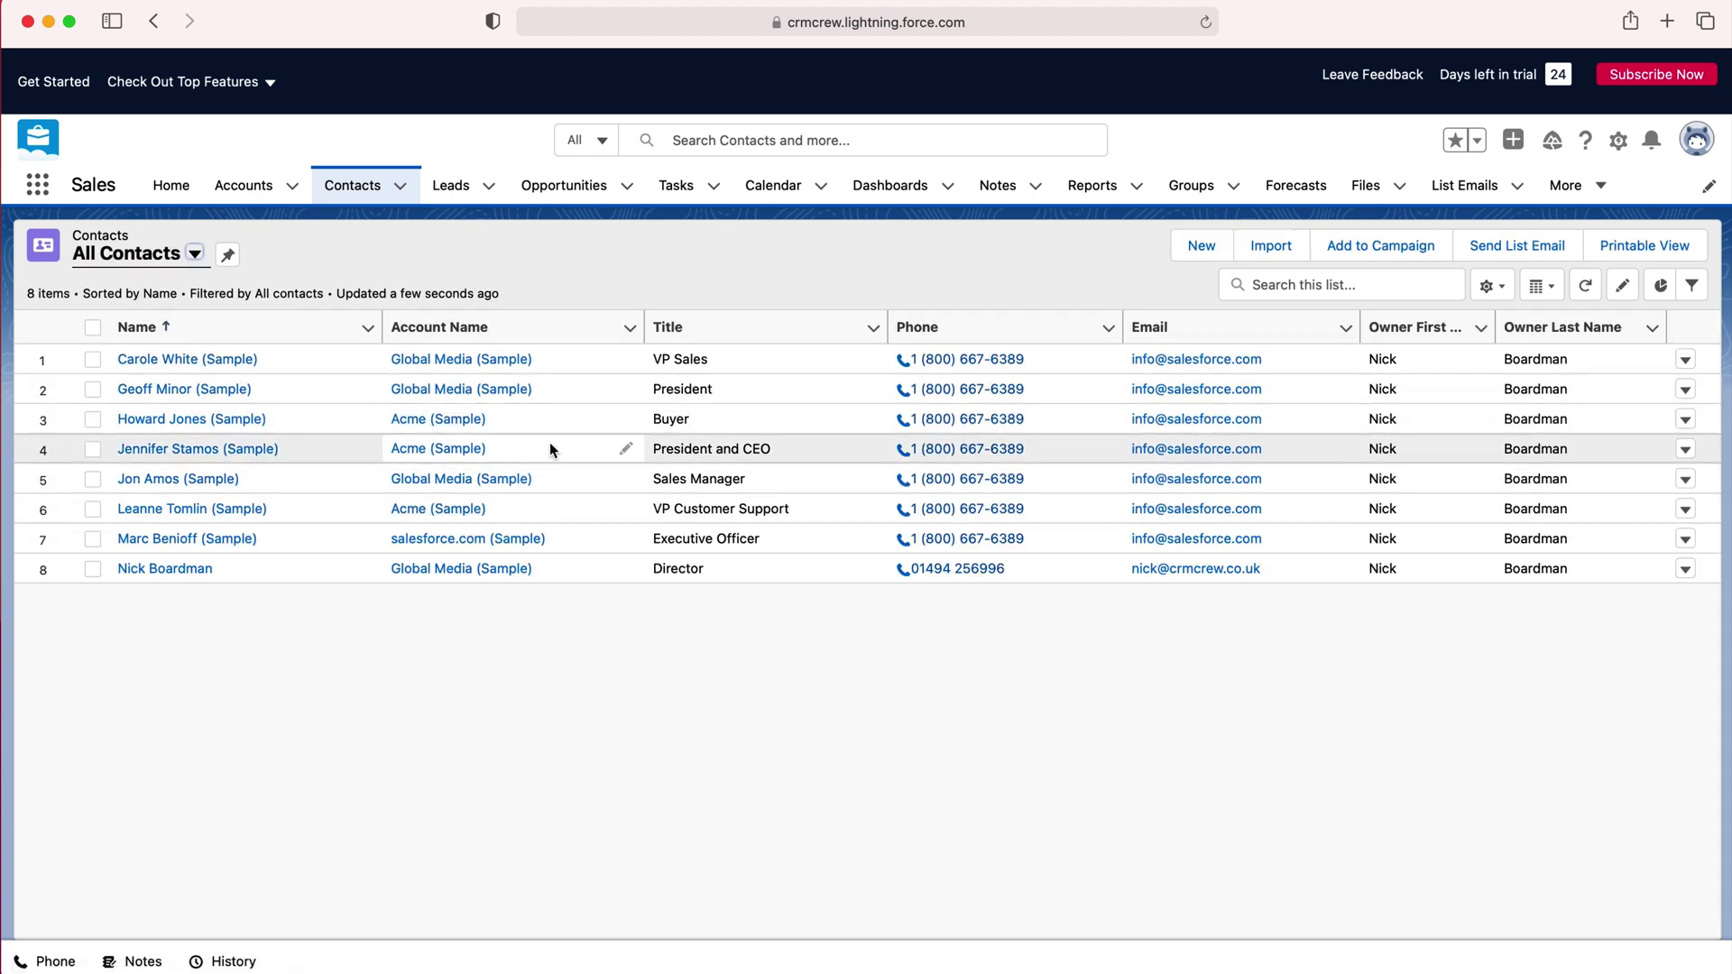
left_click(230, 257)
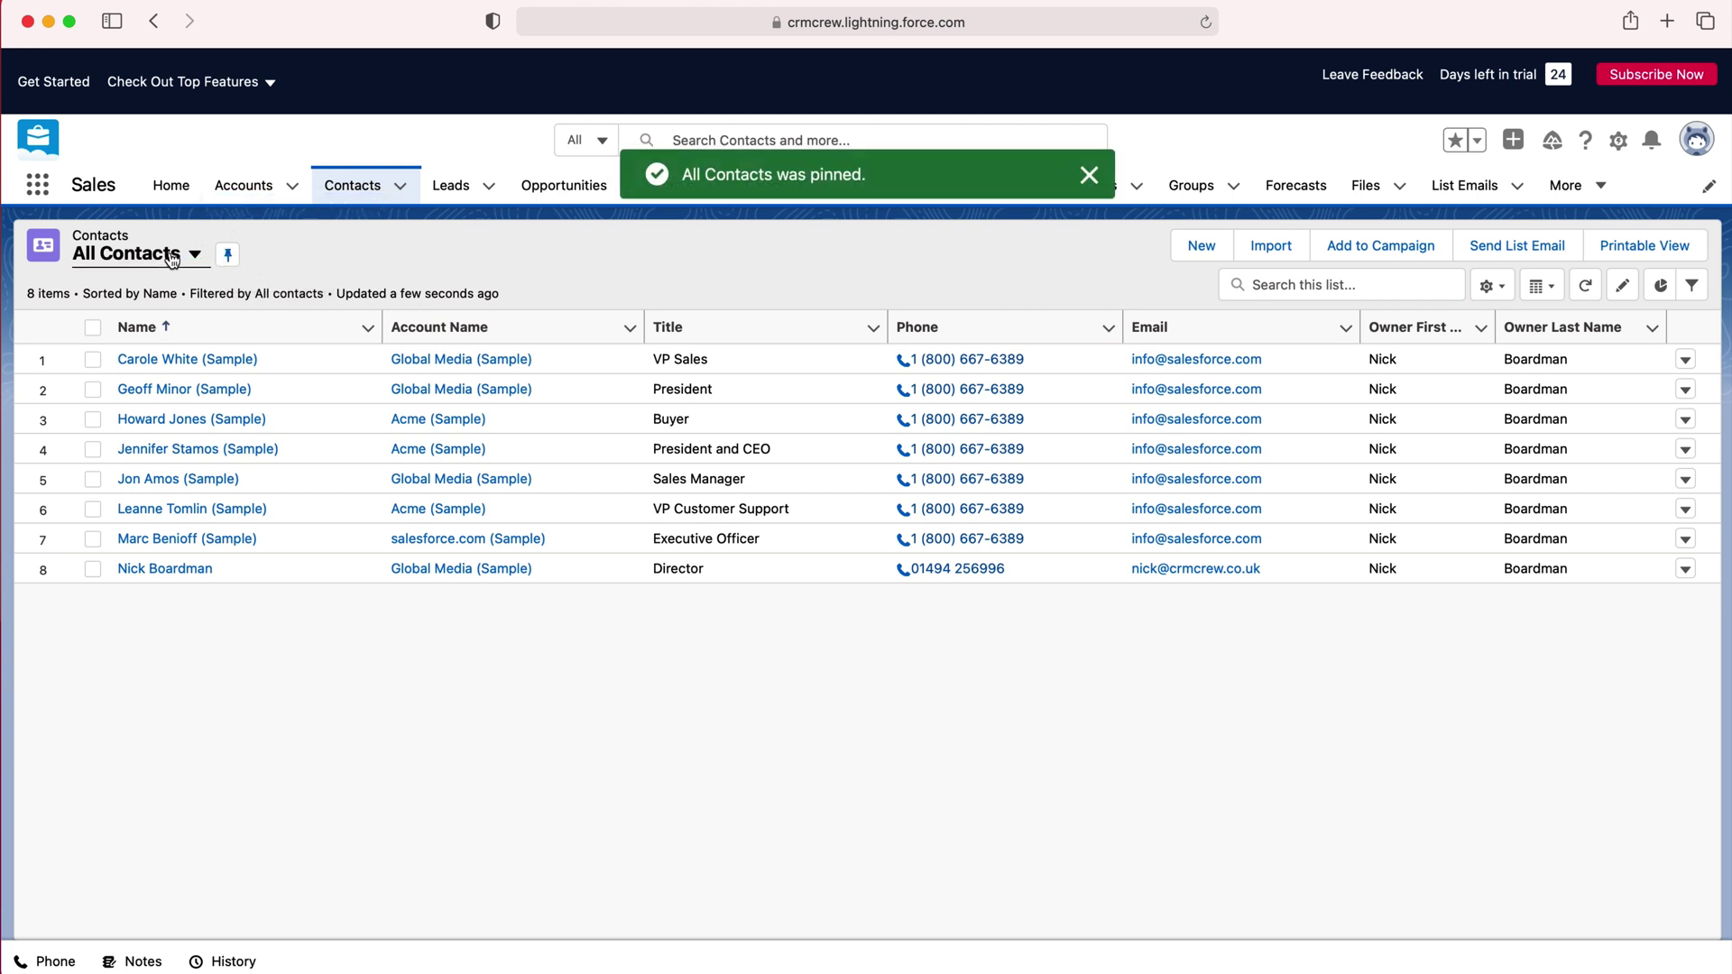
Reopen Accounts to confirm it lands on the pinned All Accounts view.
left_click(251, 187)
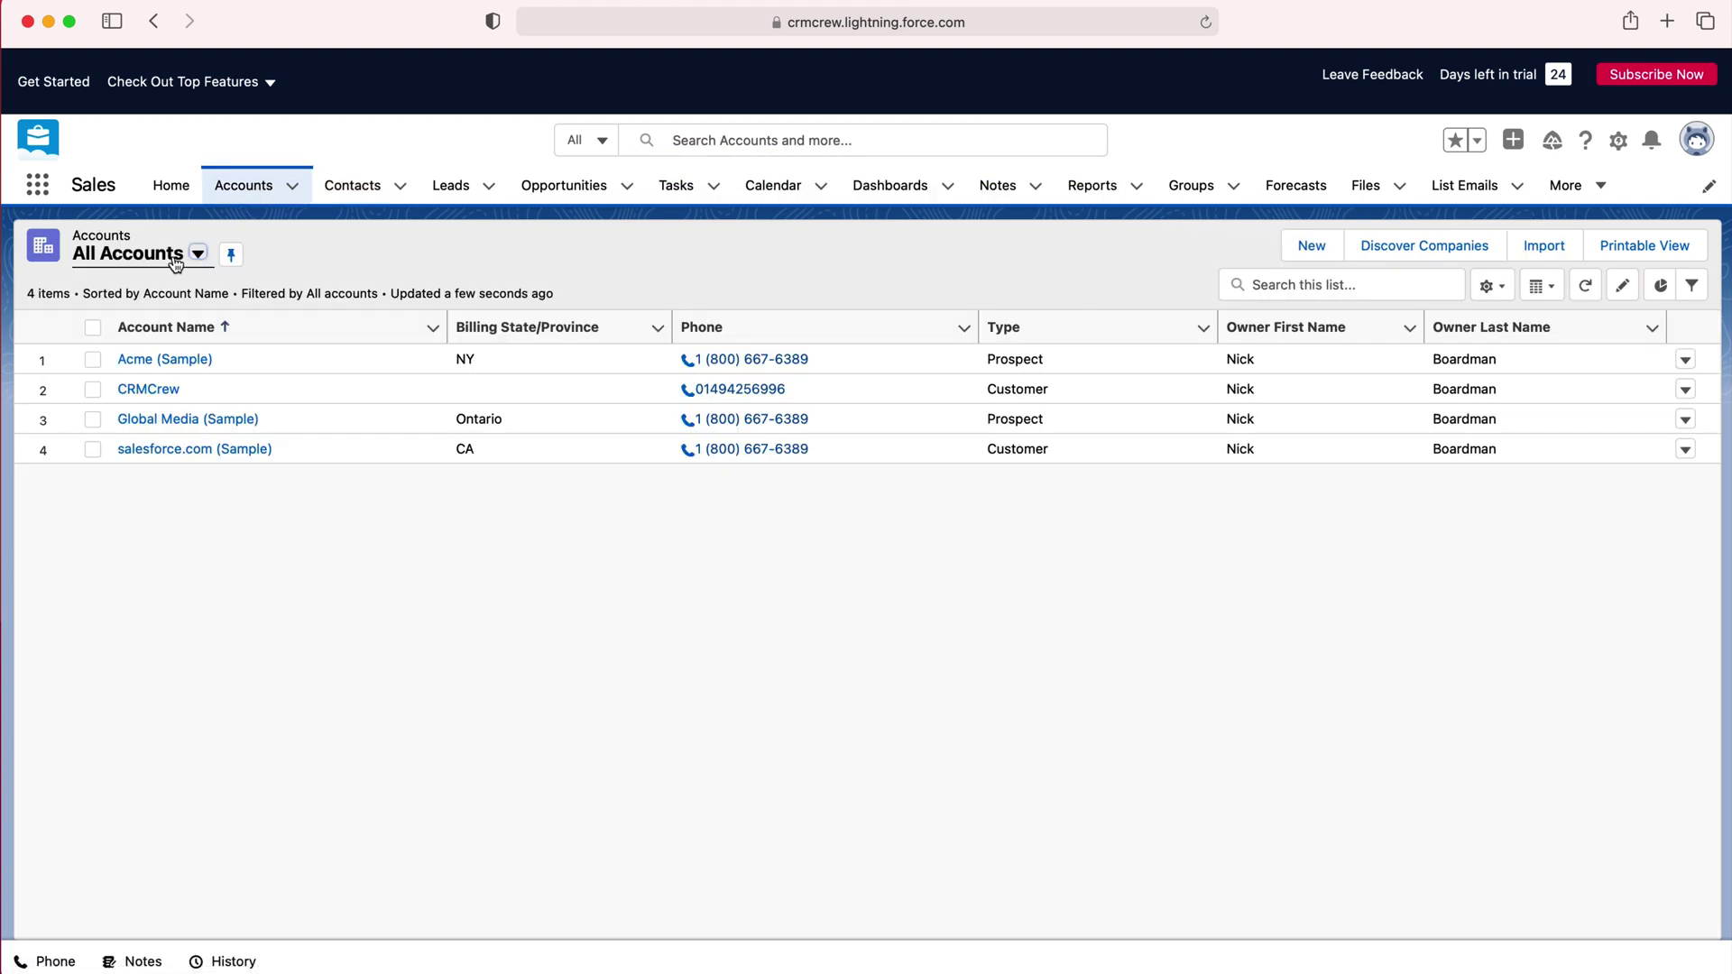